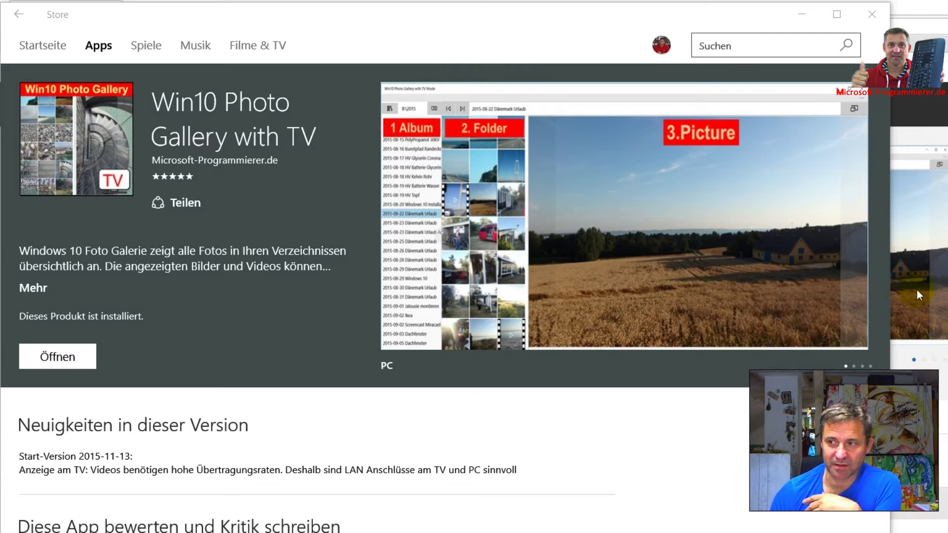
# Bring the Win10 Photo Gallery Store page forward and review it, then open Start
pyautogui.click(157, 285)
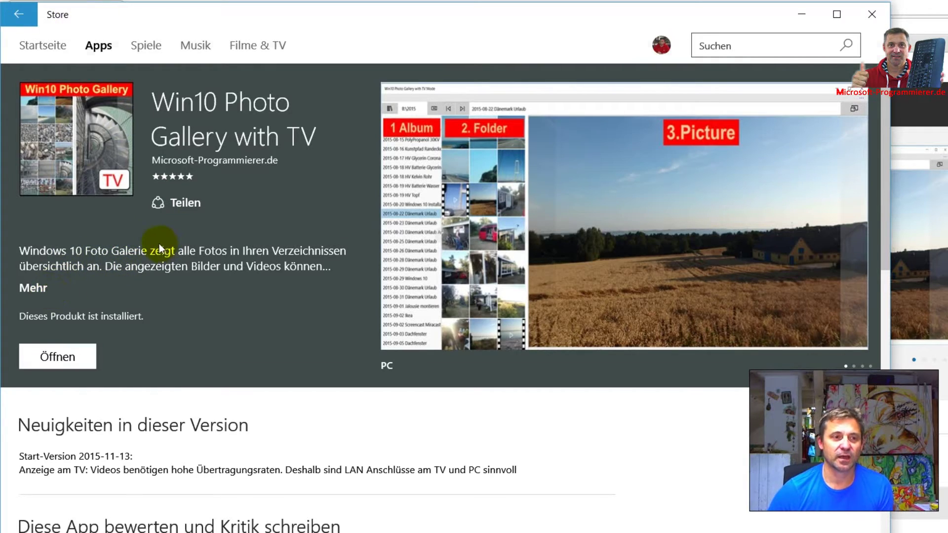
pyautogui.scroll(-10, 159, 244)
pyautogui.scroll(-4, 158, 244)
pyautogui.scroll(6, 159, 245)
pyautogui.scroll(8, 161, 235)
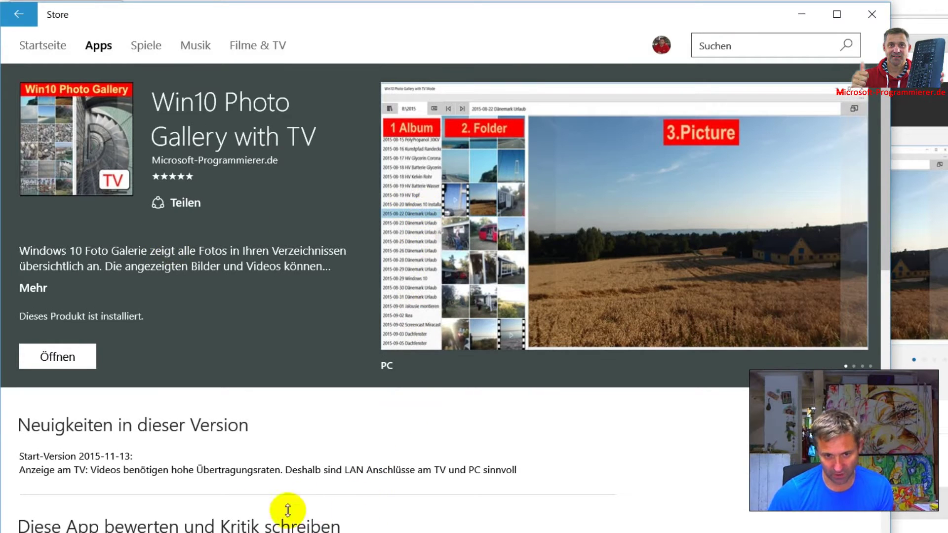
pyautogui.click(9, 528)
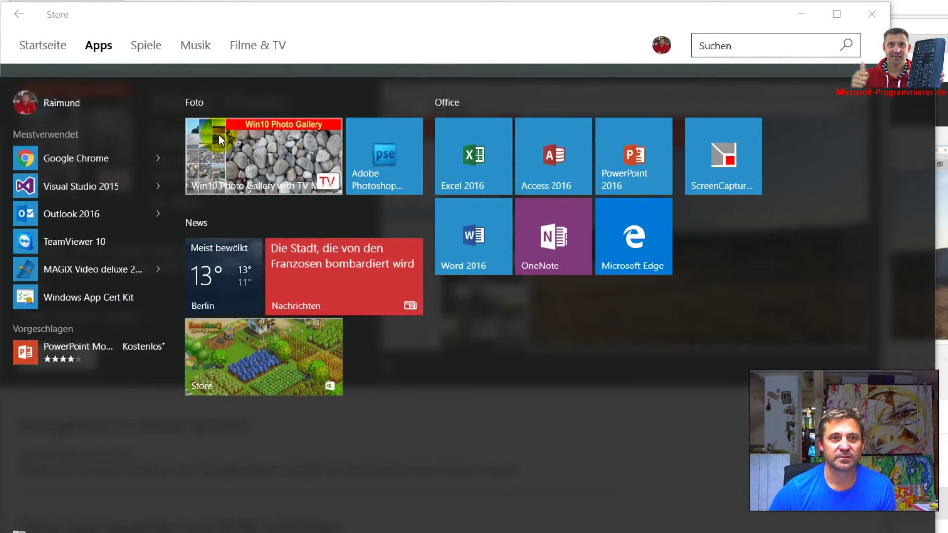
# Launch the gallery on B:\2015, widen its folder list and move to the next folder
pyautogui.click(218, 135)
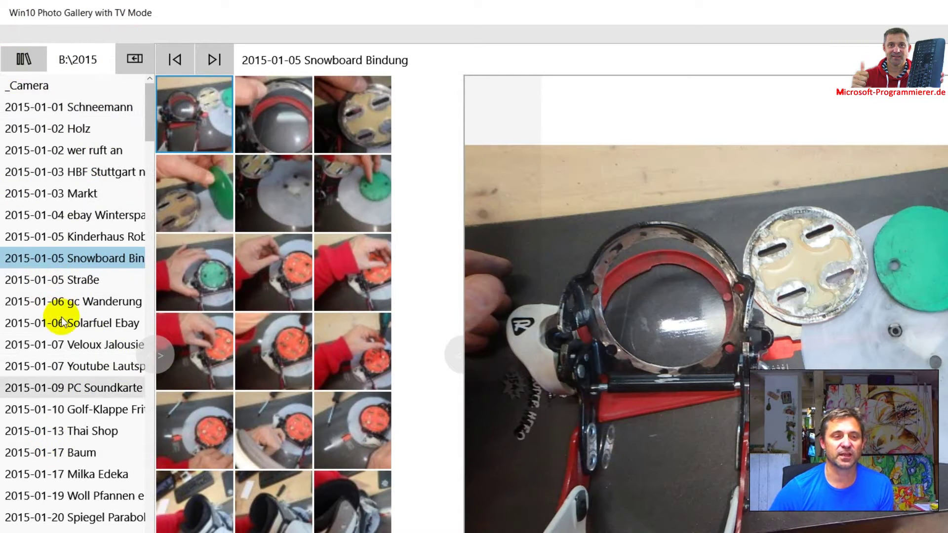
pyautogui.scroll(-5, 74, 275)
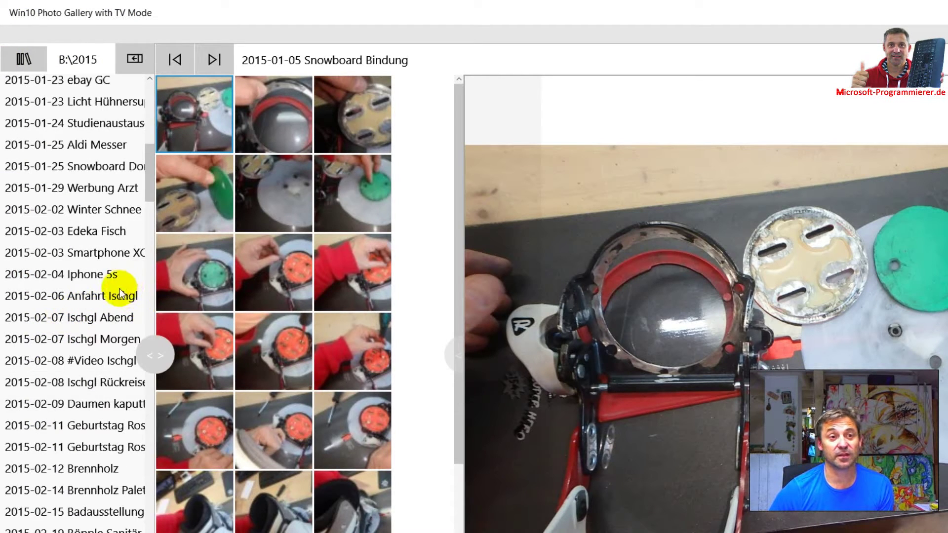
pyautogui.scroll(5, 88, 263)
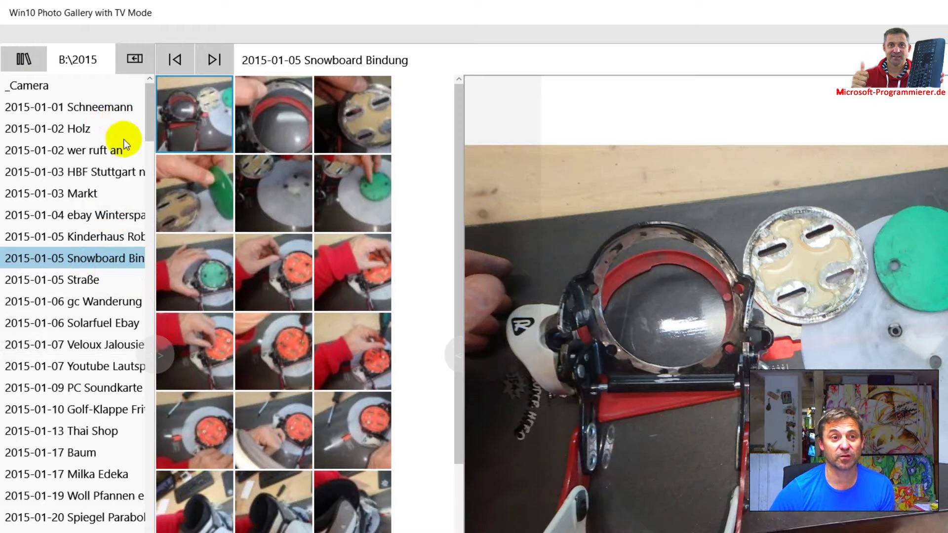
pyautogui.moveTo(125, 285)
pyautogui.mouseDown()
pyautogui.moveTo(294, 279)
pyautogui.moveTo(187, 281)
pyautogui.moveTo(225, 279)
pyautogui.mouseUp()
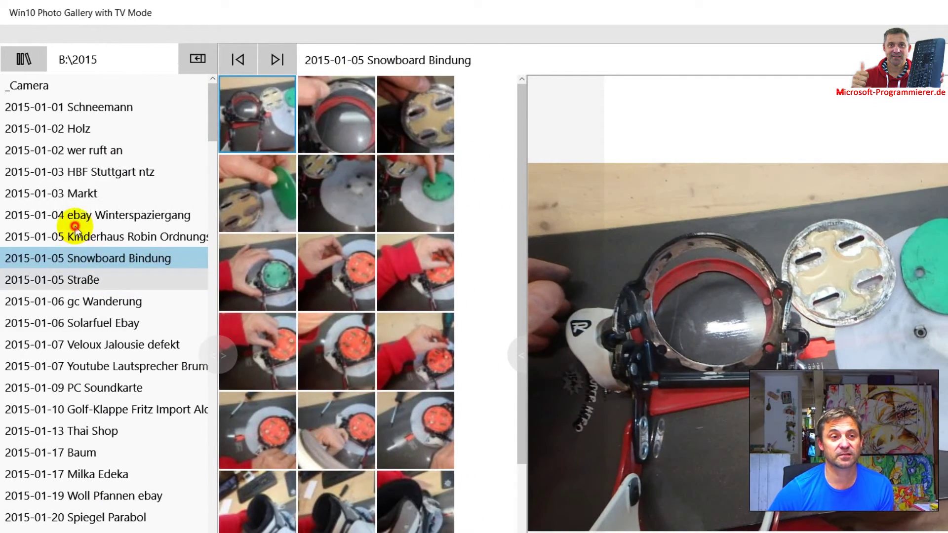
pyautogui.press('Down')
# Step down the 2015 folders to 2015-11-13 App TV with a wider preview
pyautogui.press('Down')
pyautogui.press('Down')
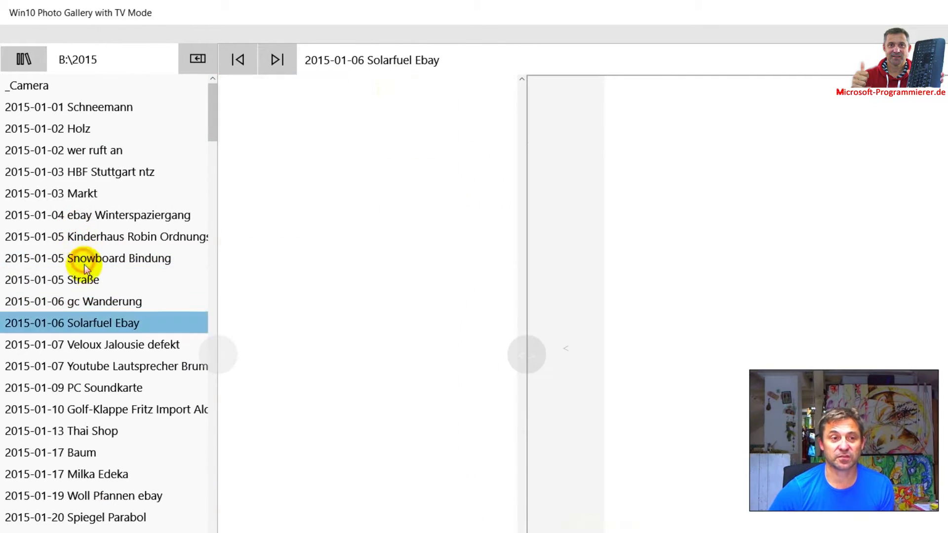
pyautogui.press('Down')
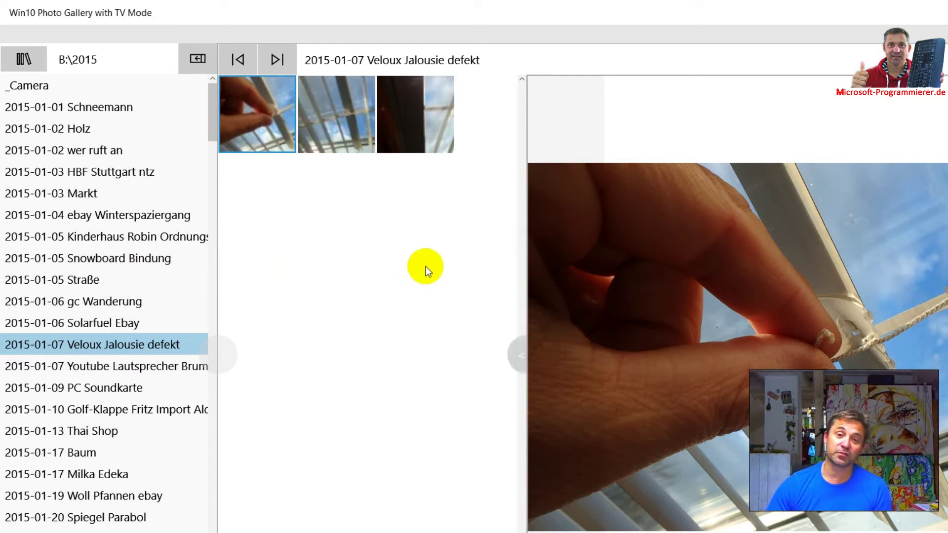
pyautogui.moveTo(412, 284); pyautogui.dragTo(383, 280)
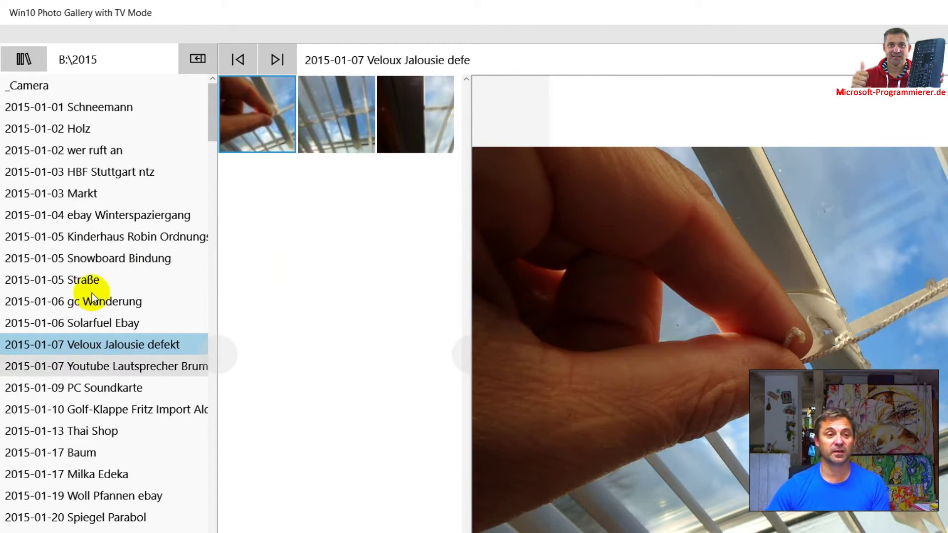
pyautogui.press('Down')
pyautogui.press('Down')
pyautogui.press('Down')
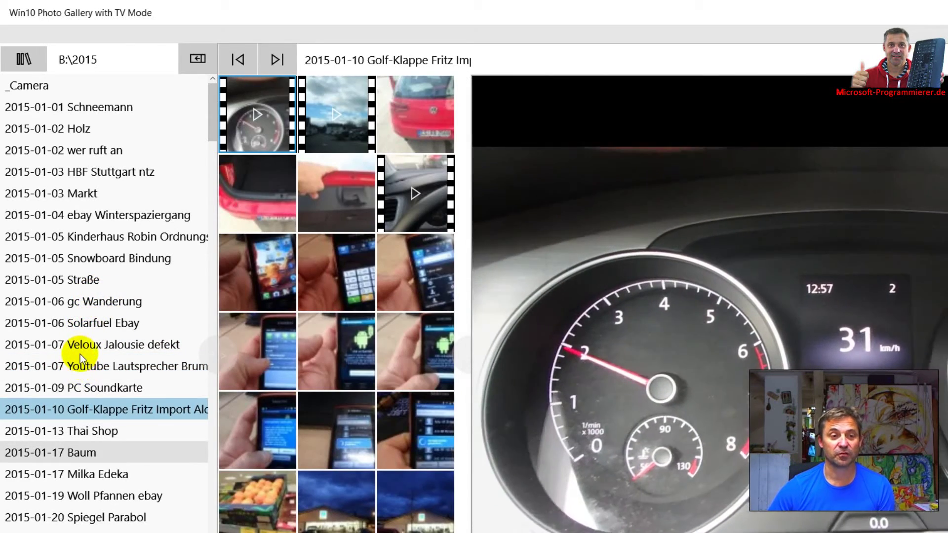
pyautogui.scroll(-10, 93, 374)
pyautogui.scroll(-10, 102, 385)
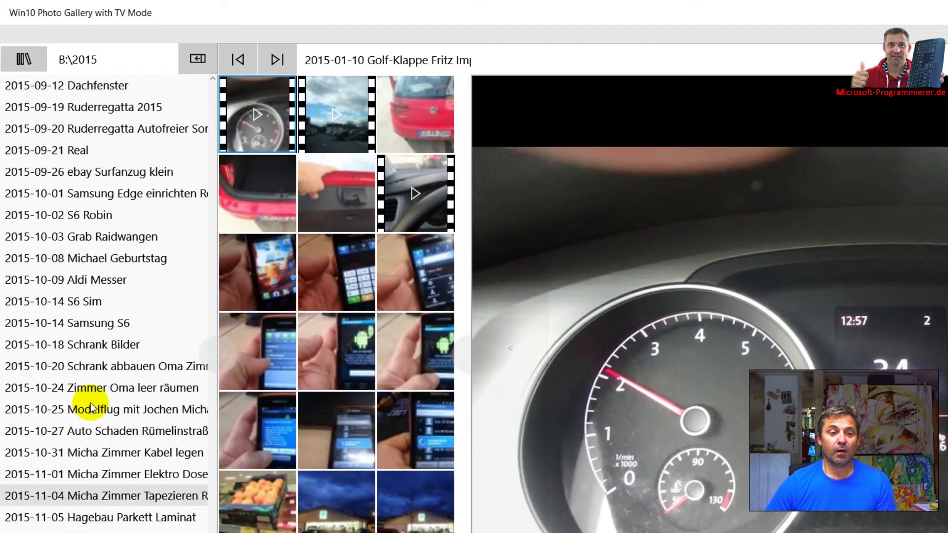
pyautogui.press('Down')
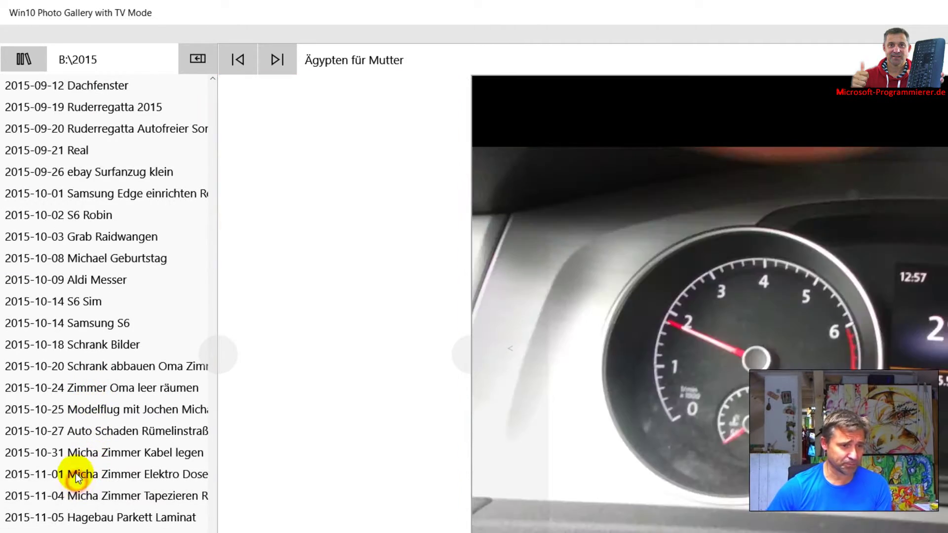
pyautogui.press('Down')
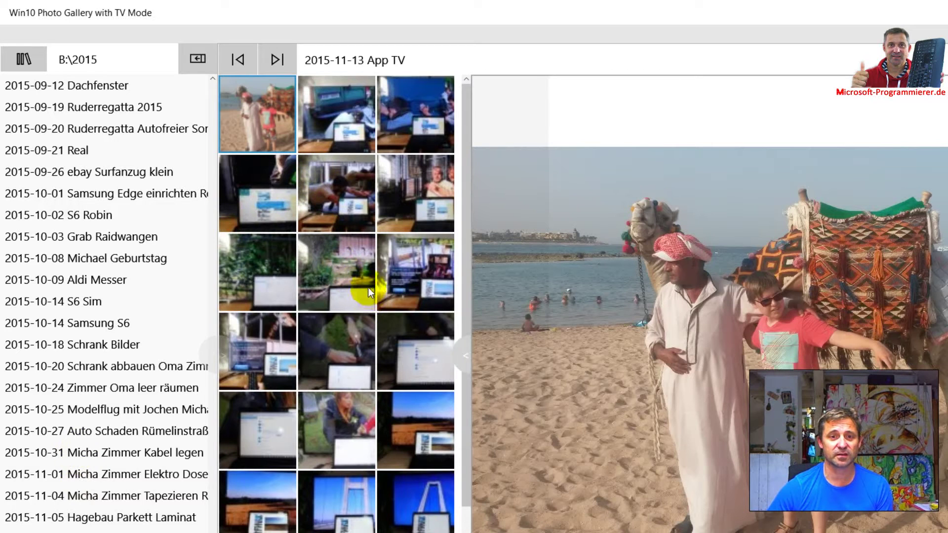
# Preview App TV photos including the wheat field, then open 2015-01-02 Holz
pyautogui.click(69, 452)
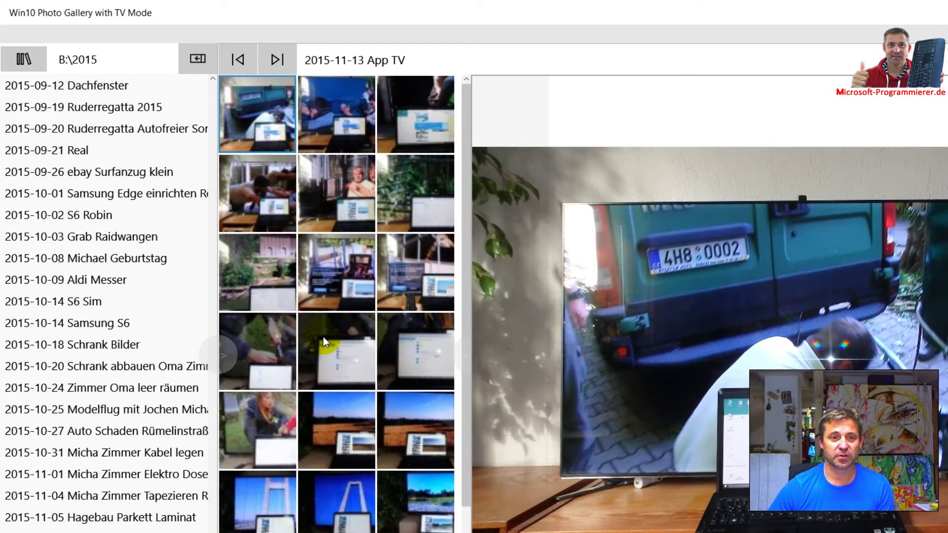
pyautogui.click(345, 357)
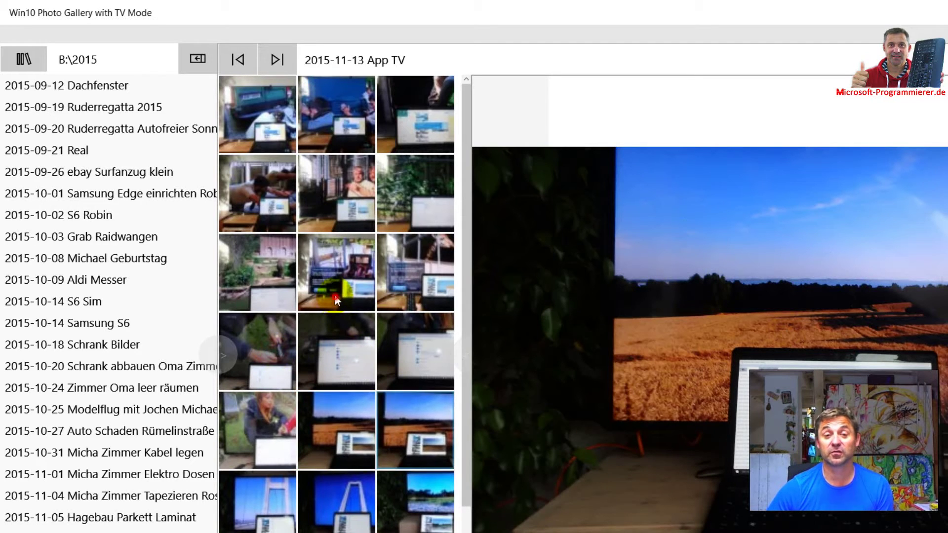
pyautogui.scroll(-2, 284, 341)
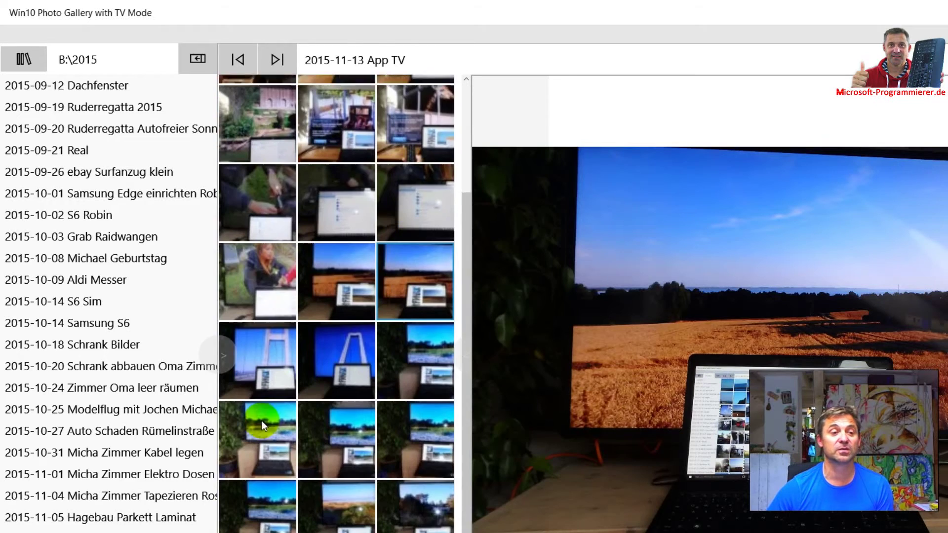
pyautogui.scroll(6, 82, 244)
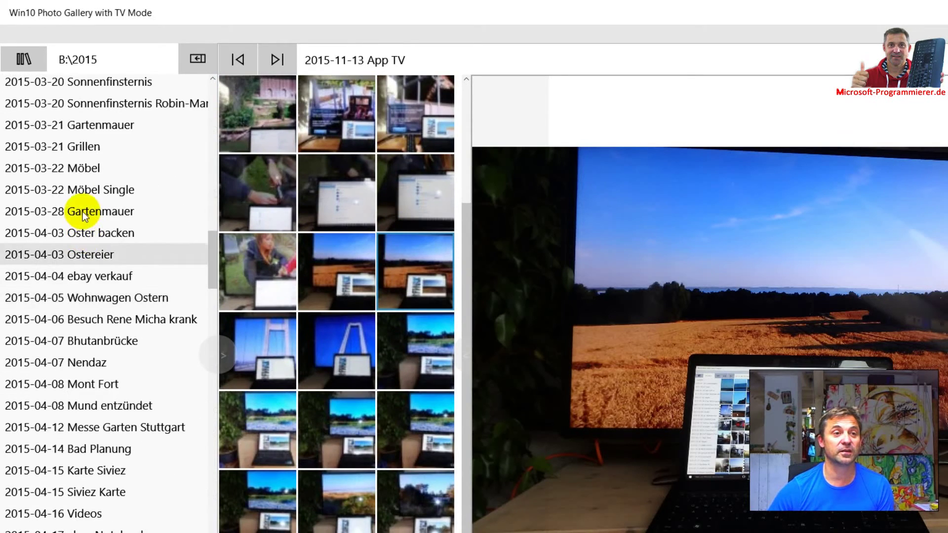
pyautogui.scroll(5, 84, 215)
pyautogui.click(81, 129)
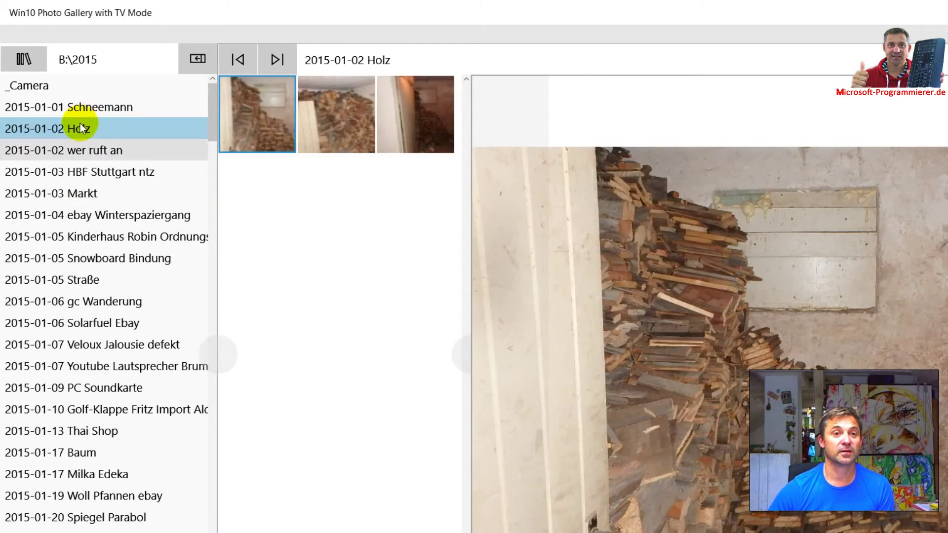
# Play the phone video in 2015-01-02 wer ruft an, then open the album entry-point settings
pyautogui.press('Down')
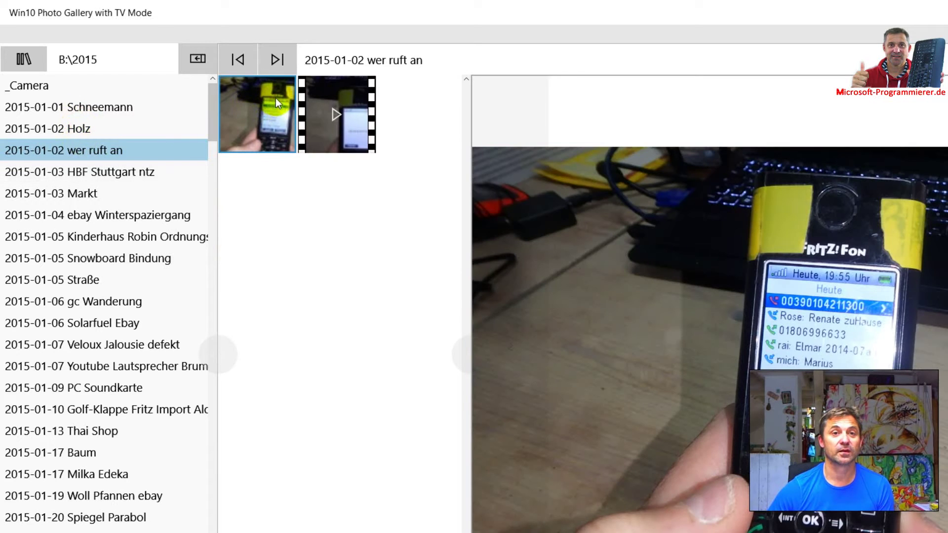
pyautogui.click(336, 115)
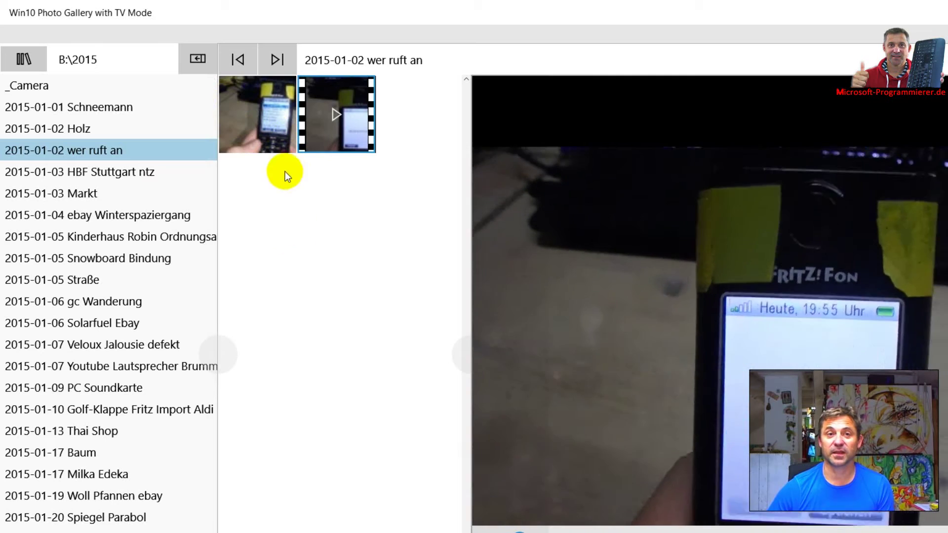
pyautogui.click(23, 58)
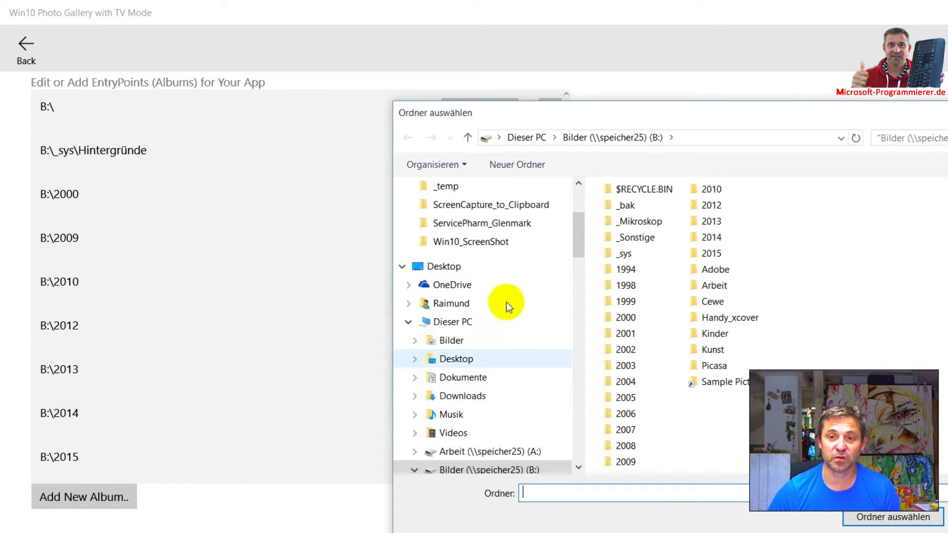
# Pick folder 2001 in Ordner auswählen to add it as an album, then open B:\2000
pyautogui.click(503, 248)
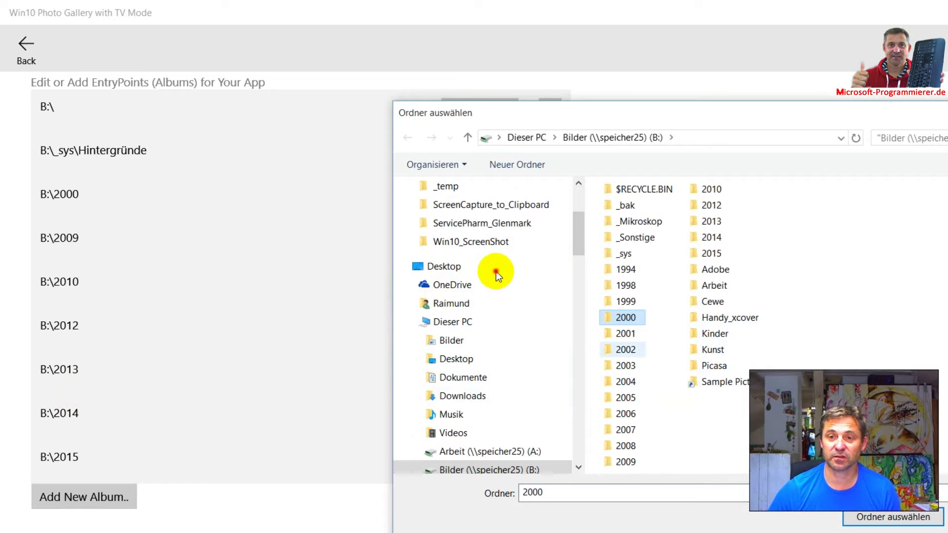
pyautogui.press('Down')
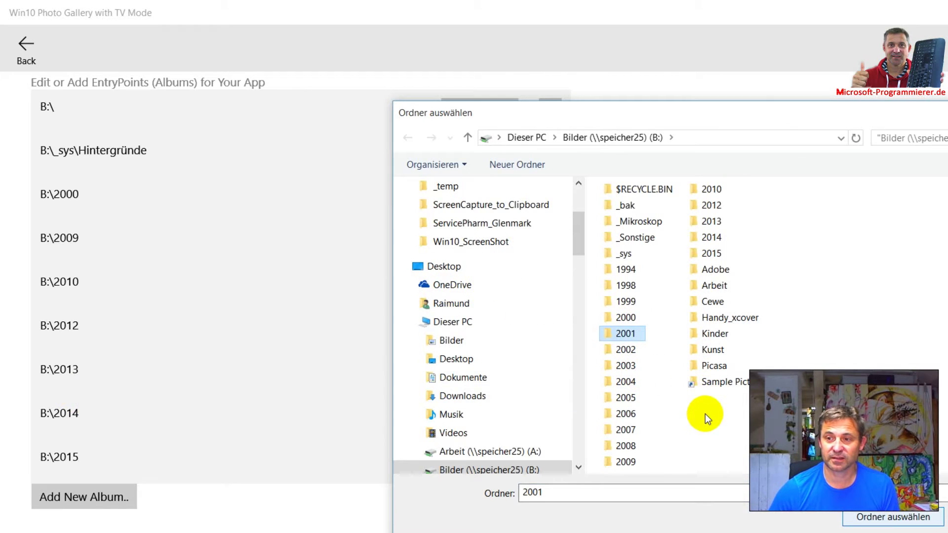
pyautogui.press('Return')
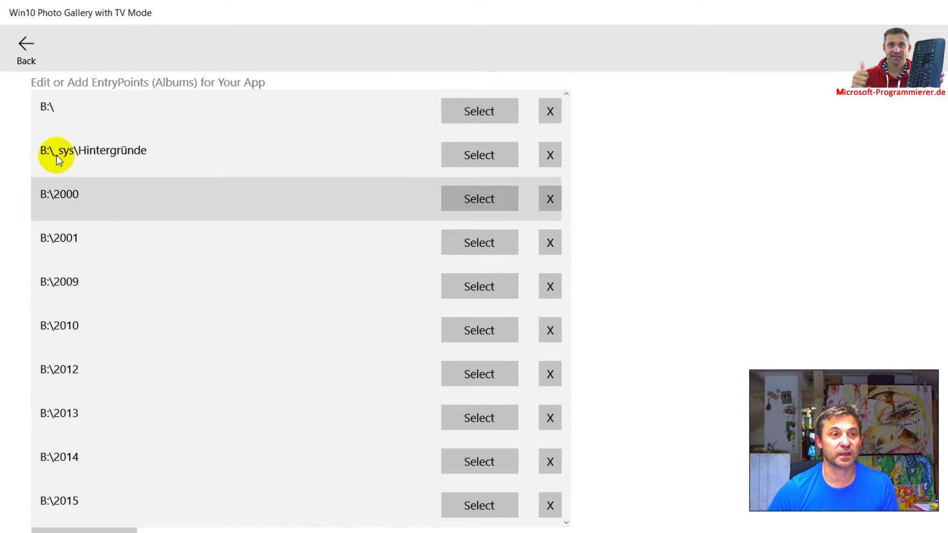
pyautogui.click(75, 194)
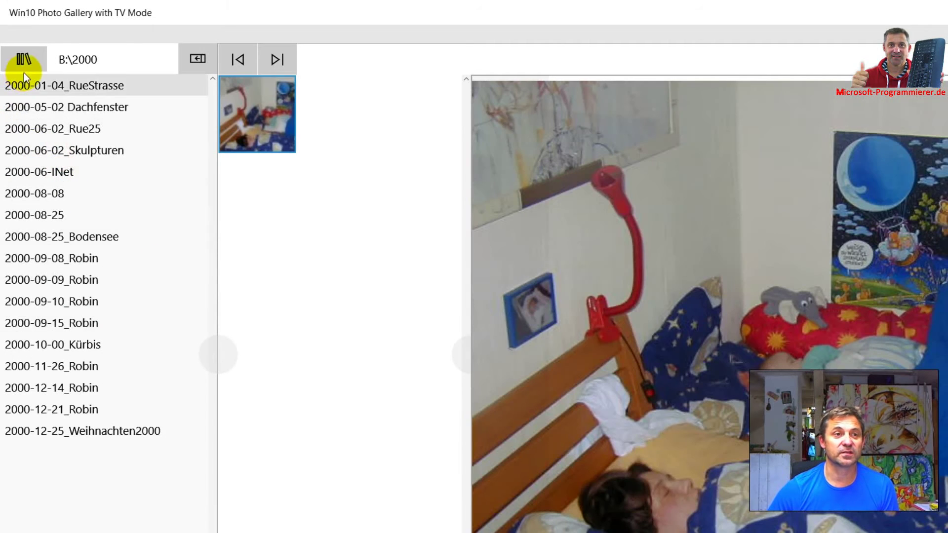
# Switch to the B:\2015 album, open 2015-11-05 Hagebau Parkett Laminat, and hide the folder list
pyautogui.click(35, 85)
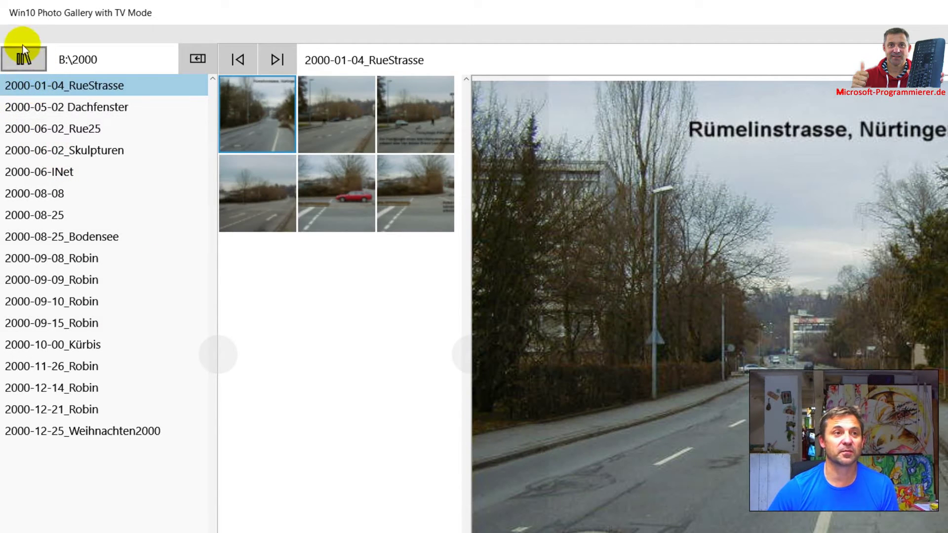
pyautogui.click(23, 59)
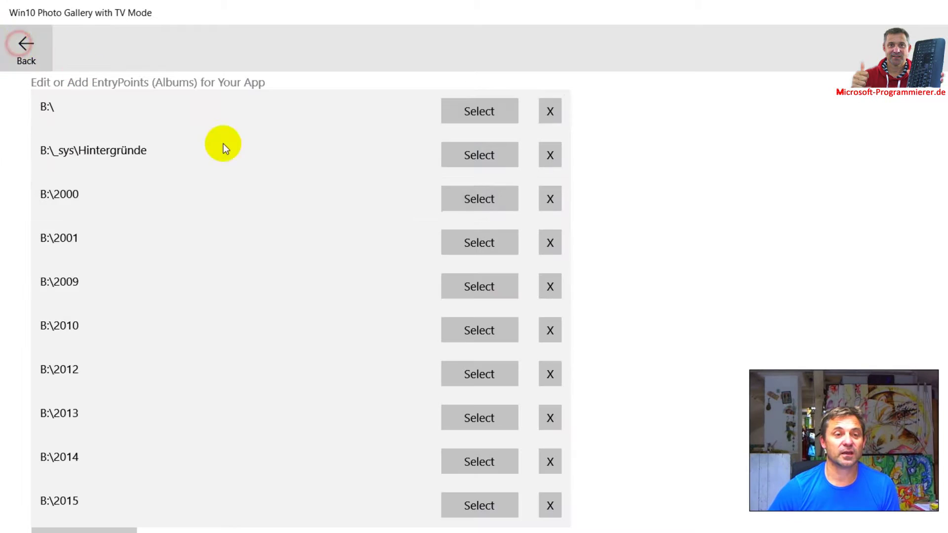
pyautogui.click(478, 459)
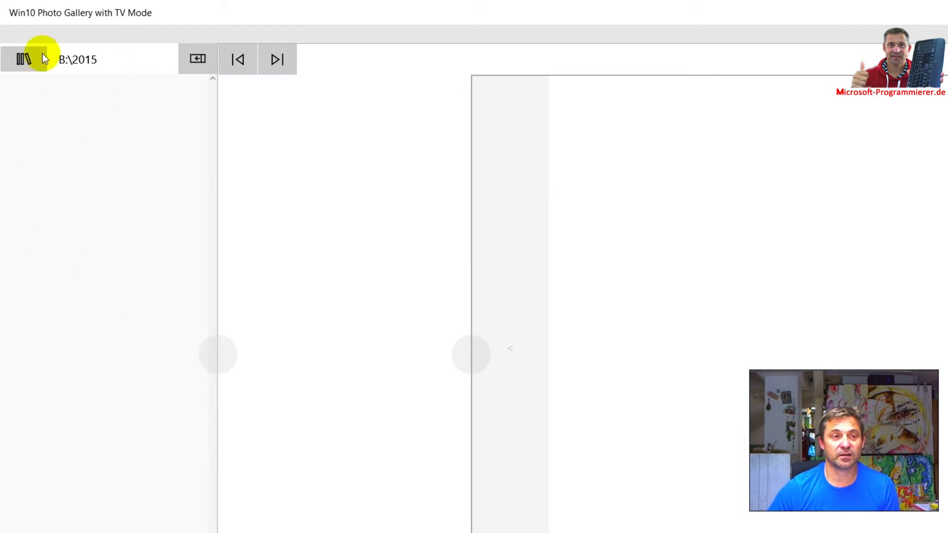
pyautogui.scroll(-5, 109, 247)
pyautogui.scroll(-5, 108, 247)
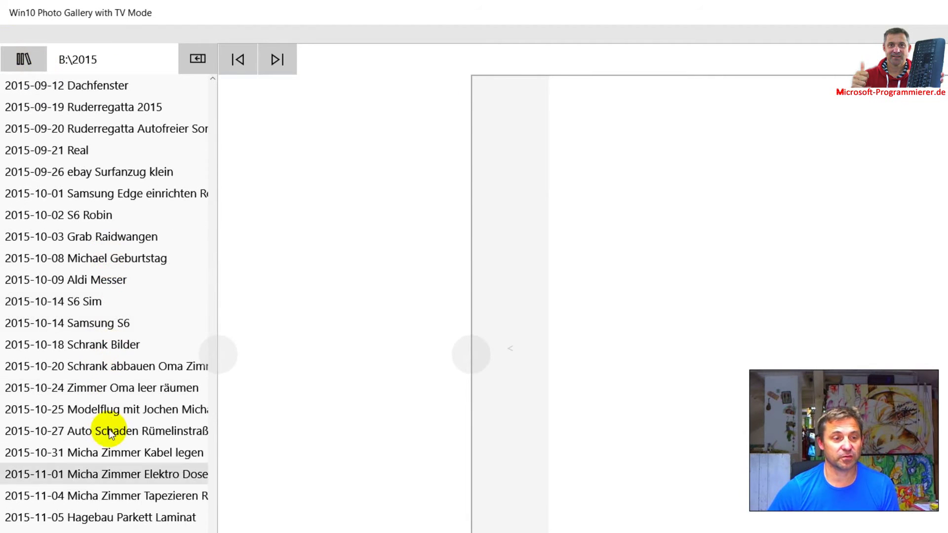
pyautogui.click(103, 530)
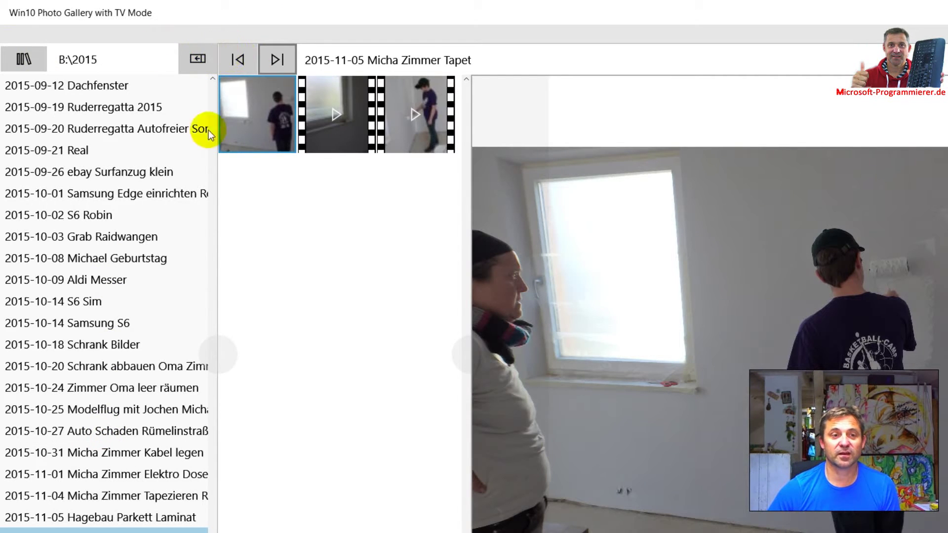
pyautogui.click(197, 59)
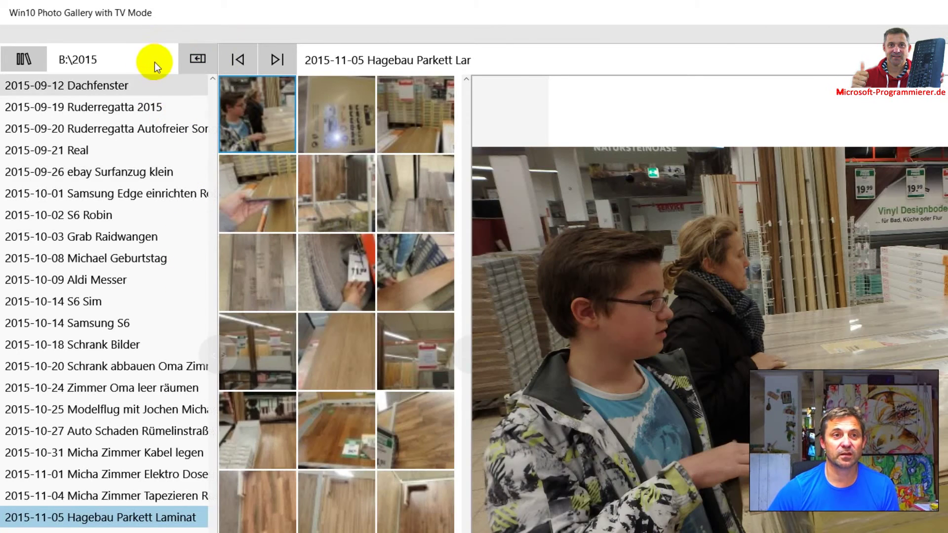
pyautogui.click(185, 55)
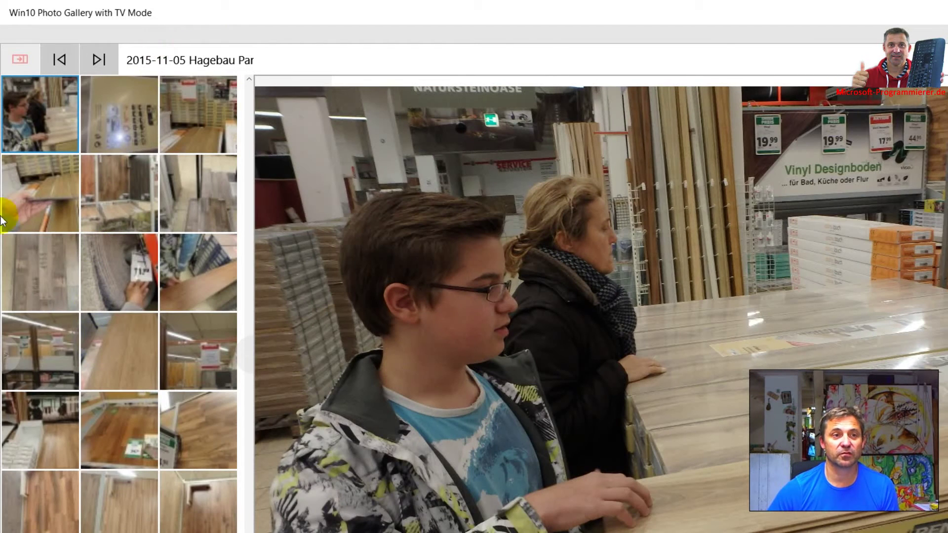
# Advance three folders to 2015-11-13 App TV and enlarge its landscape photo
pyautogui.click(87, 59)
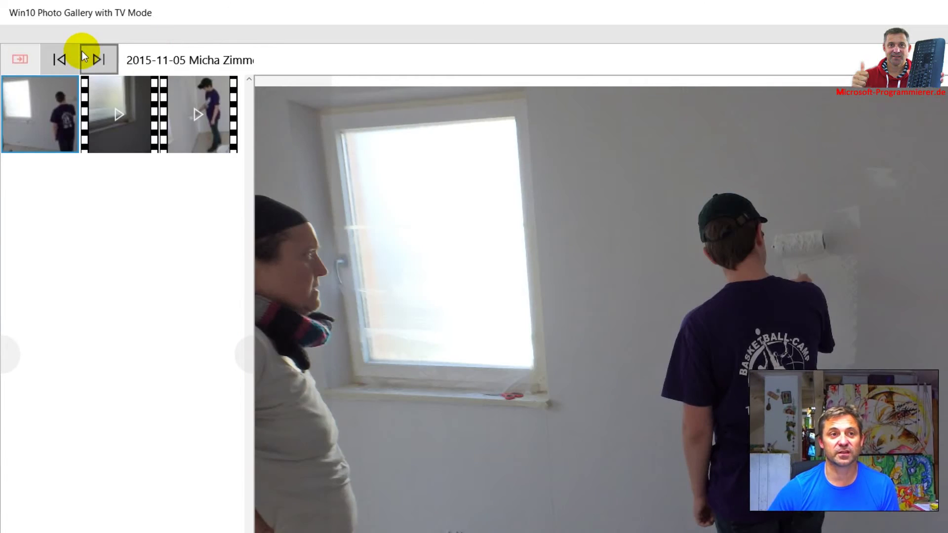
pyautogui.click(88, 59)
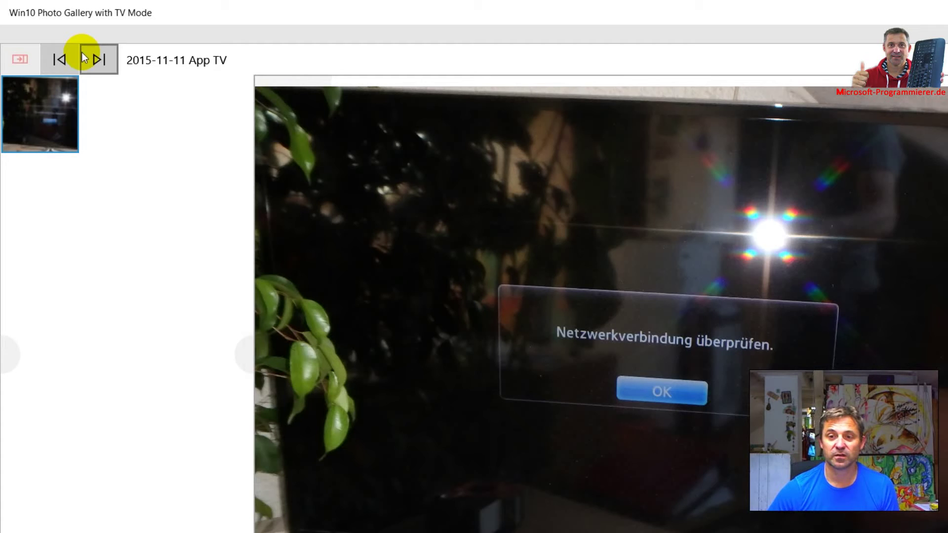
pyautogui.click(87, 59)
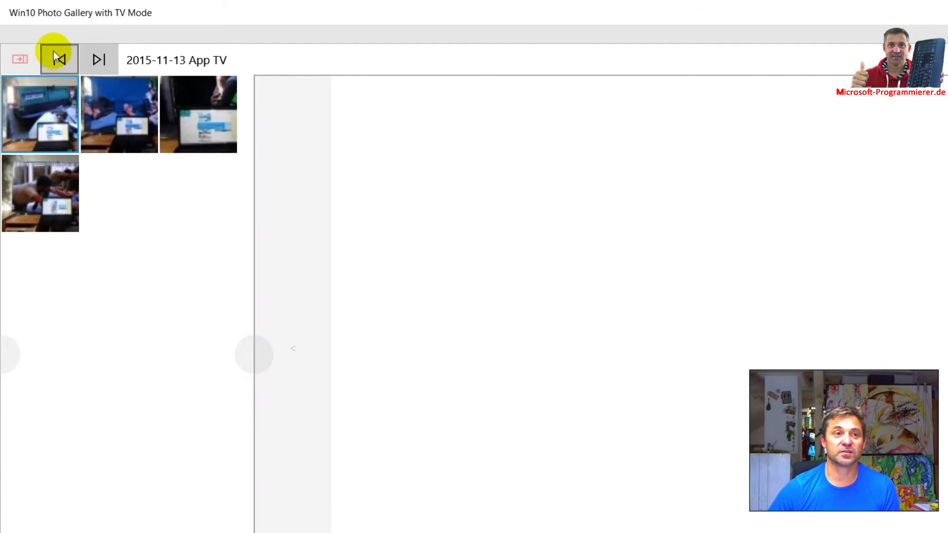
pyautogui.scroll(-1, 130, 328)
pyautogui.scroll(-1, 129, 327)
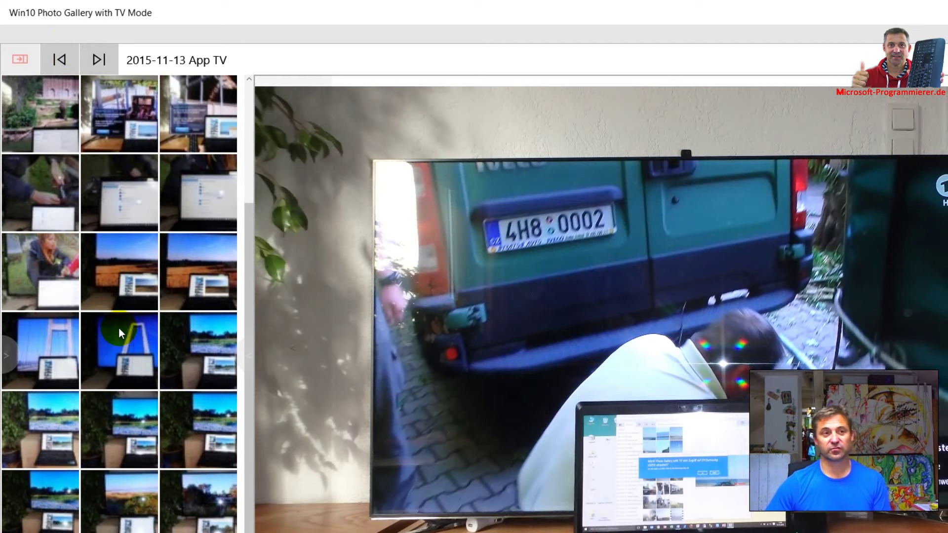
pyautogui.click(103, 406)
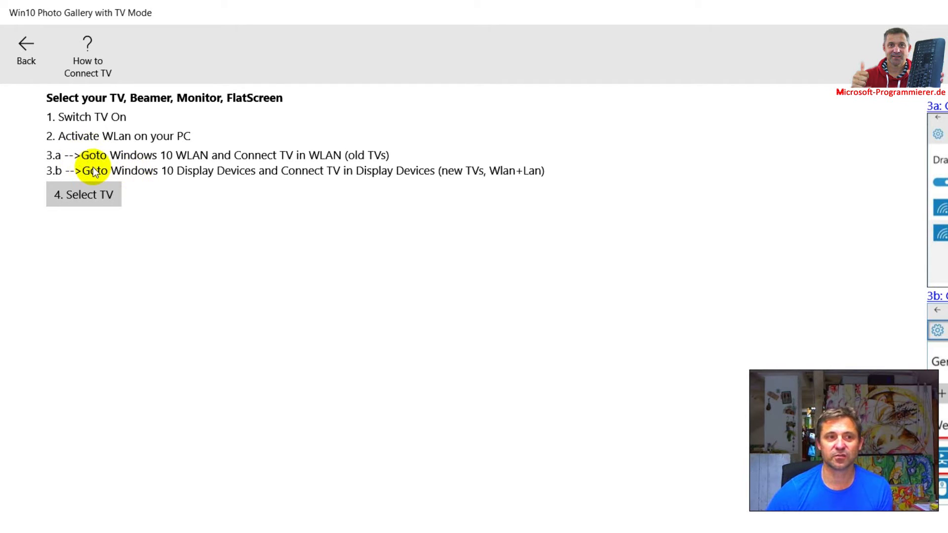
# Start the TV search from '4. Select TV' and choose the found UE46ES6750
pyautogui.press('Tab')
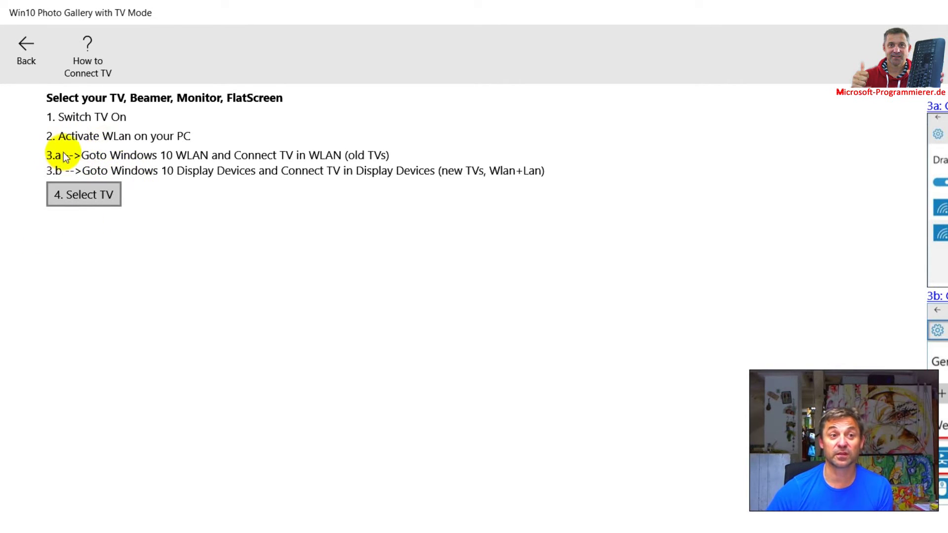
pyautogui.press('Return')
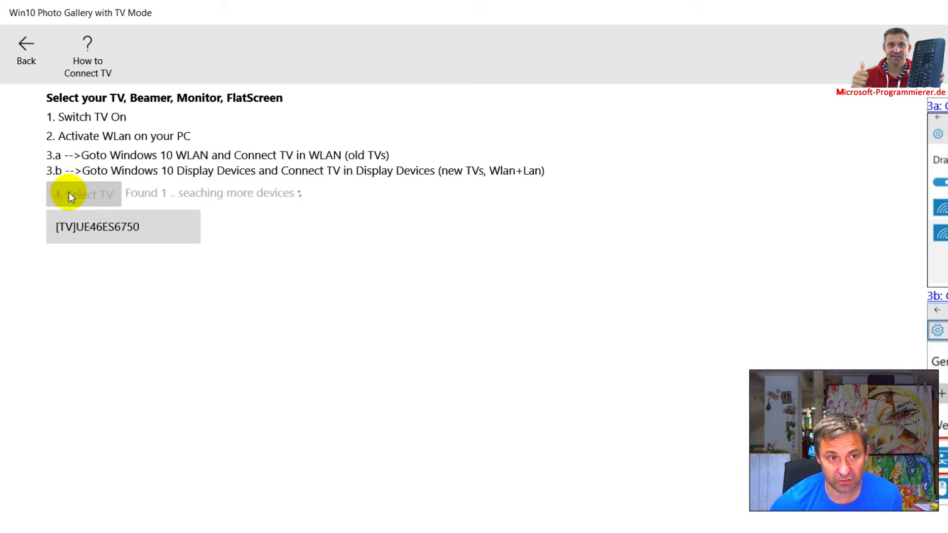
pyautogui.click(95, 187)
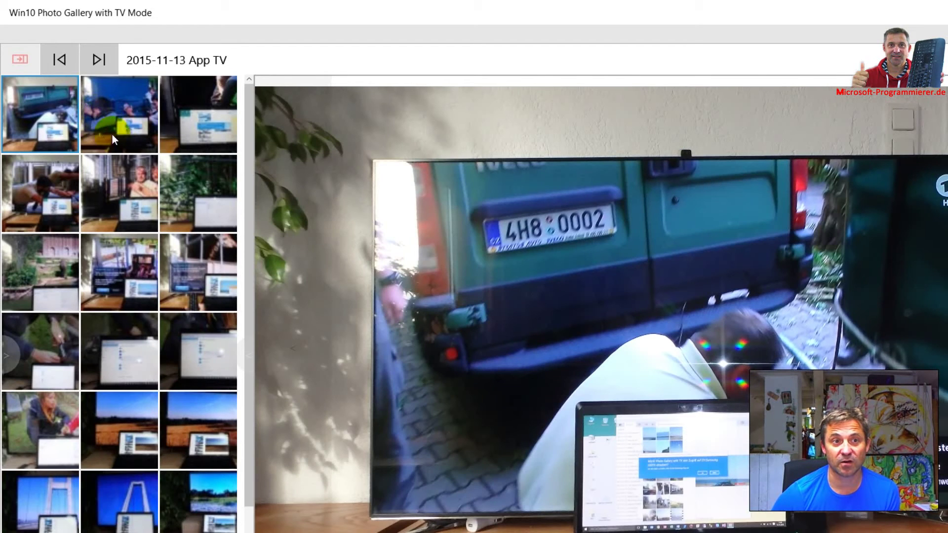
# Send App TV photos to UE46ES6750: the lake landscape, then the beach-and-grass picture
pyautogui.click(115, 274)
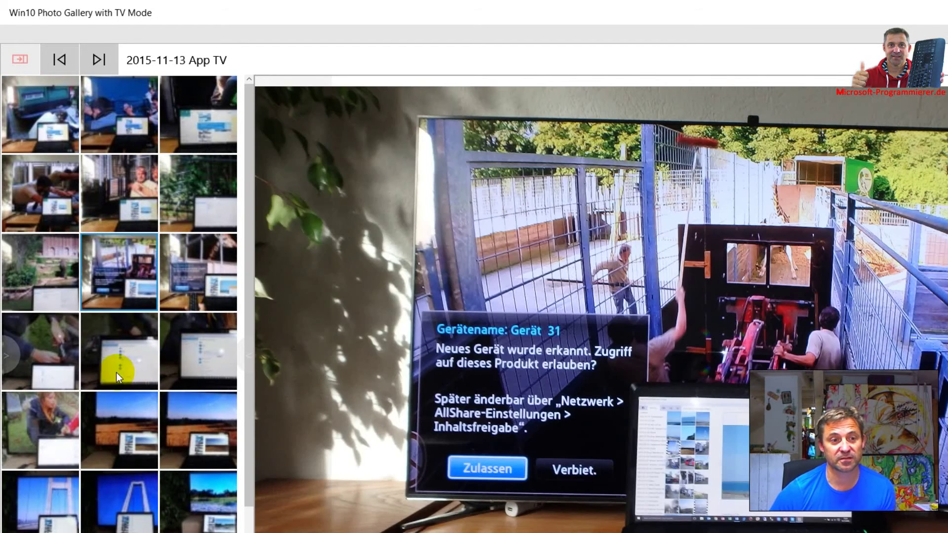
pyautogui.scroll(-3, 105, 413)
pyautogui.scroll(-2, 105, 413)
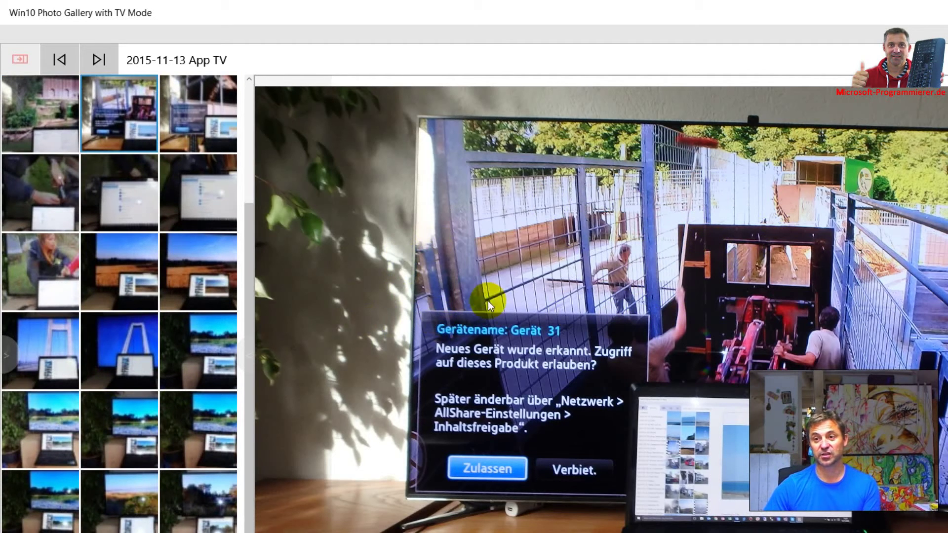
pyautogui.click(164, 404)
pyautogui.click(164, 335)
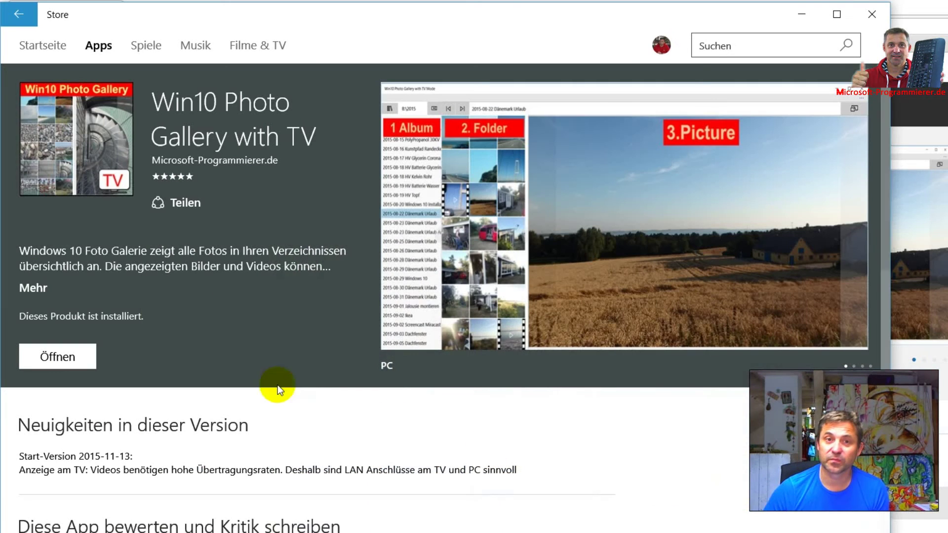
pyautogui.scroll(-1, 165, 195)
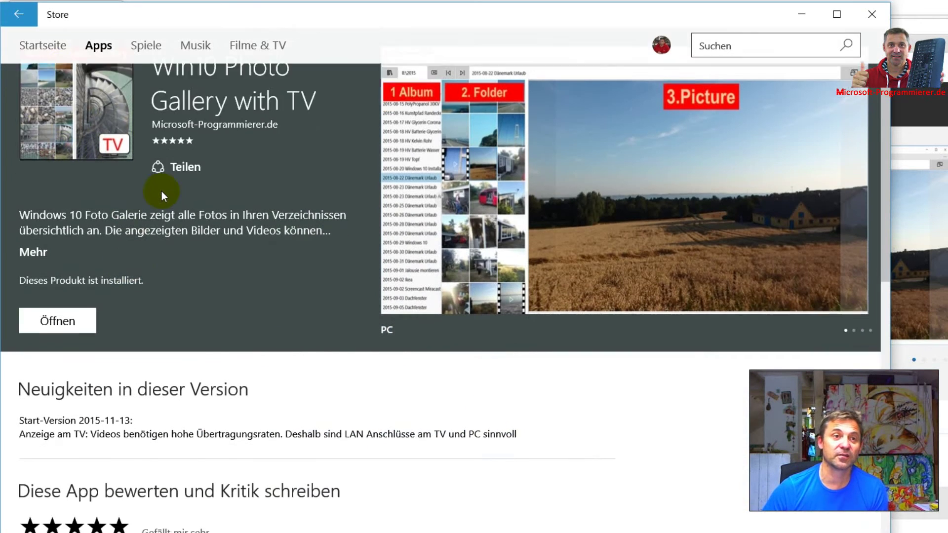
pyautogui.scroll(1, 160, 189)
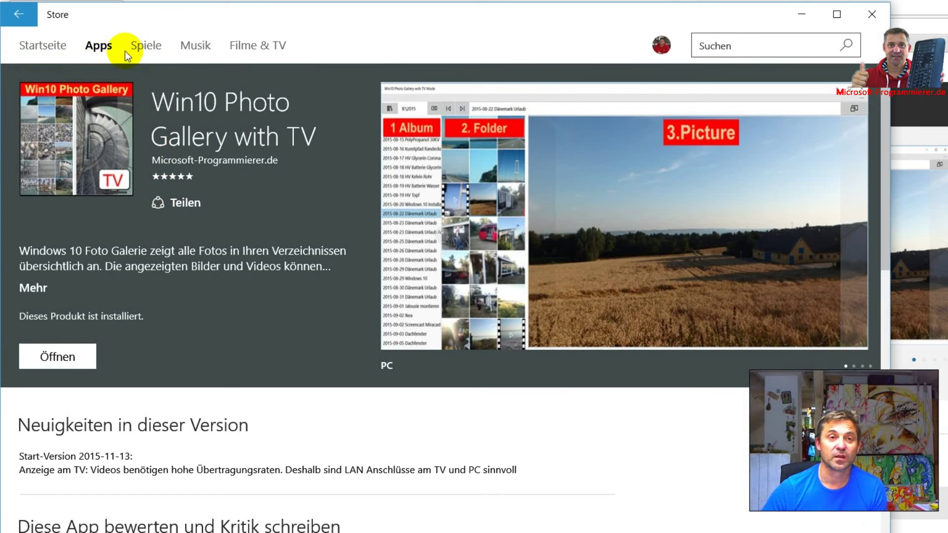
# Check the 5.0 rating from 3 reviews, then page the screenshots to the TV-display slide
pyautogui.moveTo(481, 11); pyautogui.dragTo(508, 13)
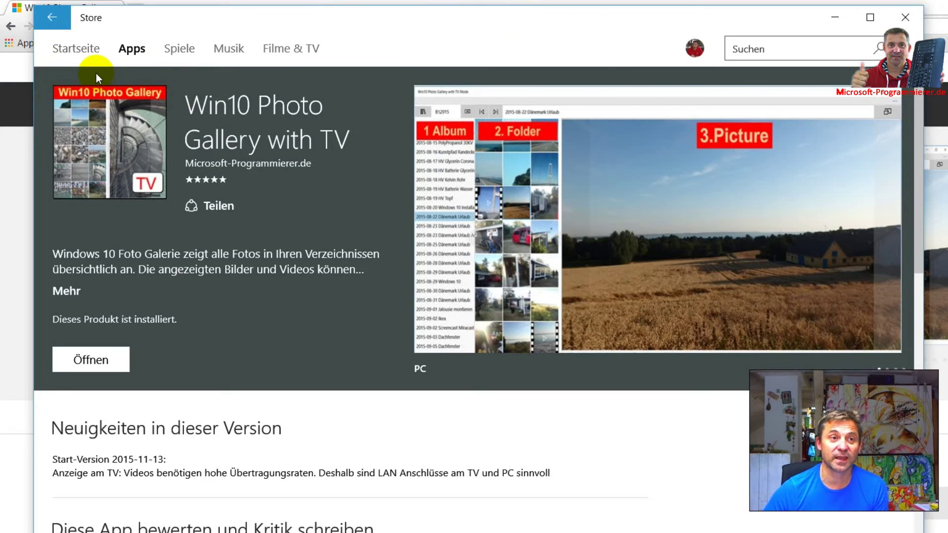
pyautogui.scroll(-3, 132, 291)
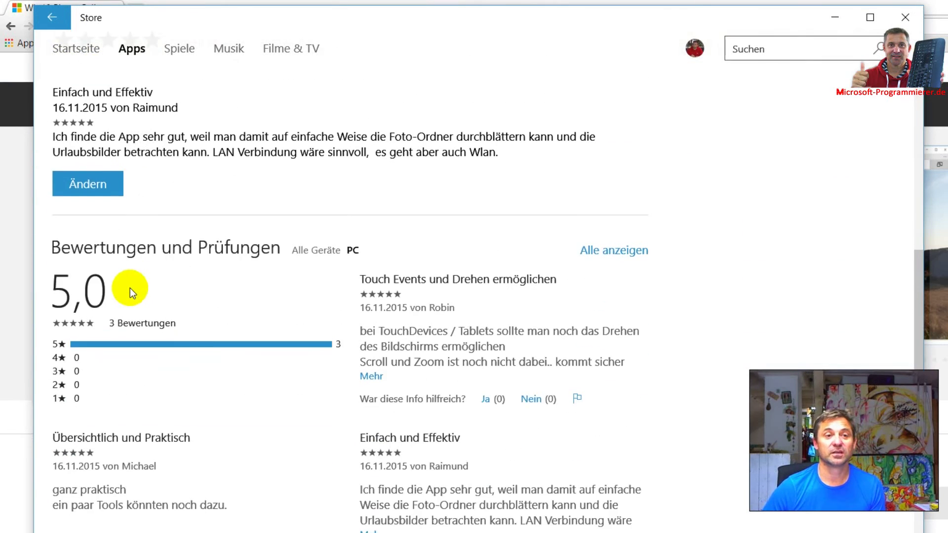
pyautogui.scroll(5, 132, 281)
pyautogui.scroll(5, 297, 245)
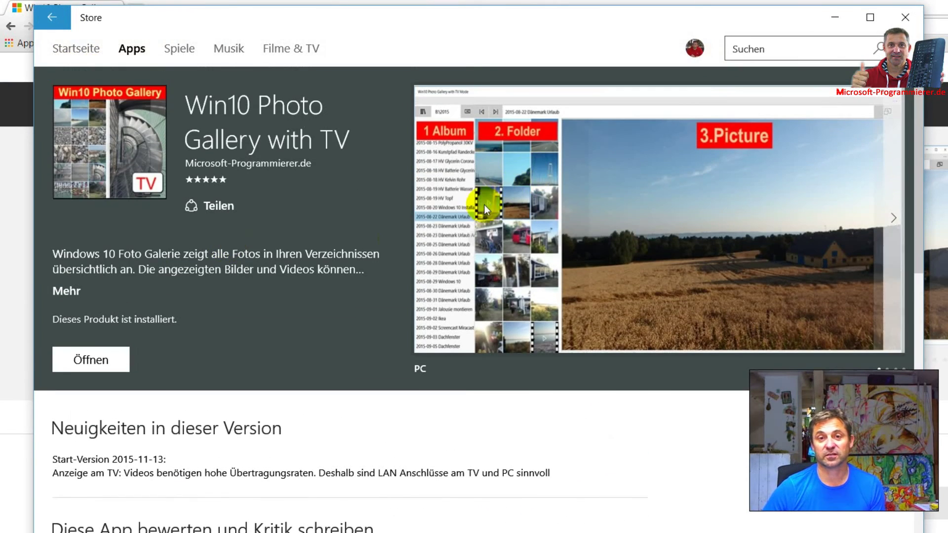
pyautogui.click(701, 234)
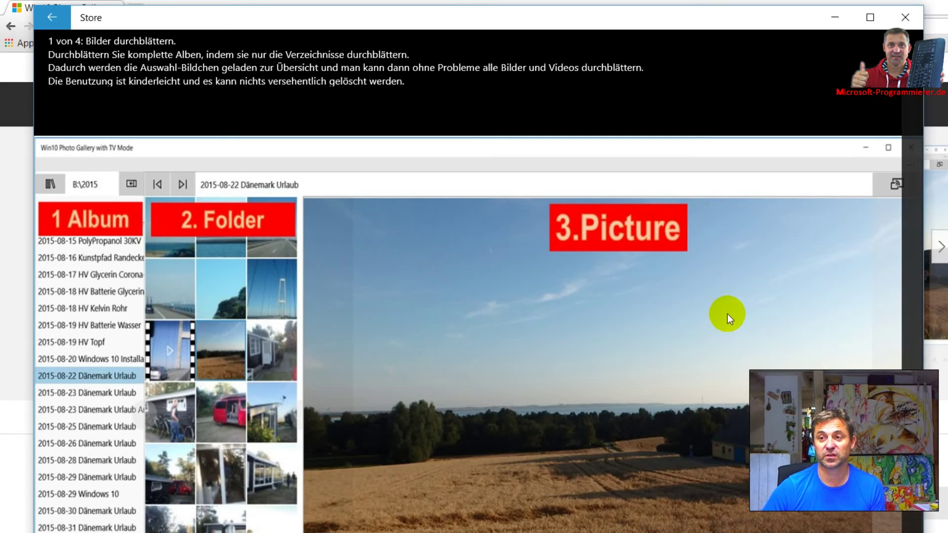
pyautogui.press('Right')
pyautogui.press('Right')
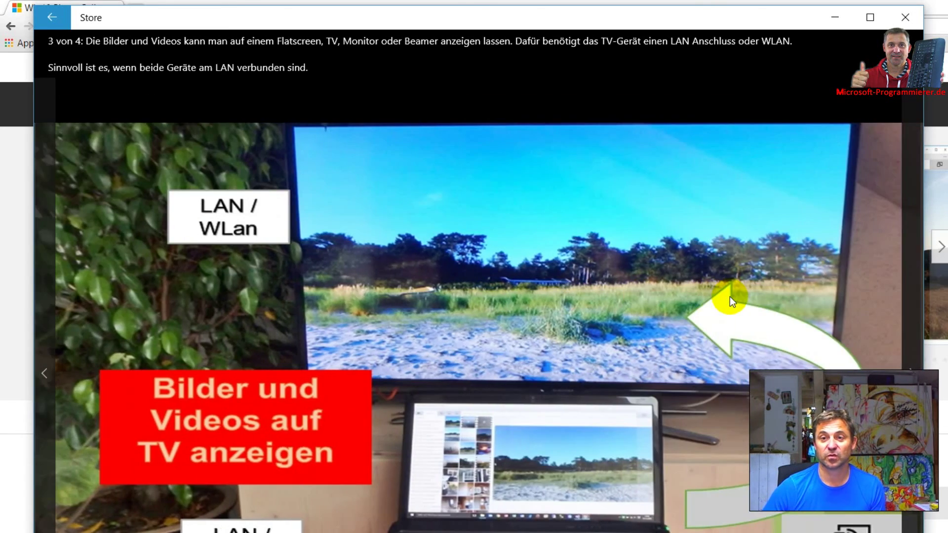
pyautogui.press('Right')
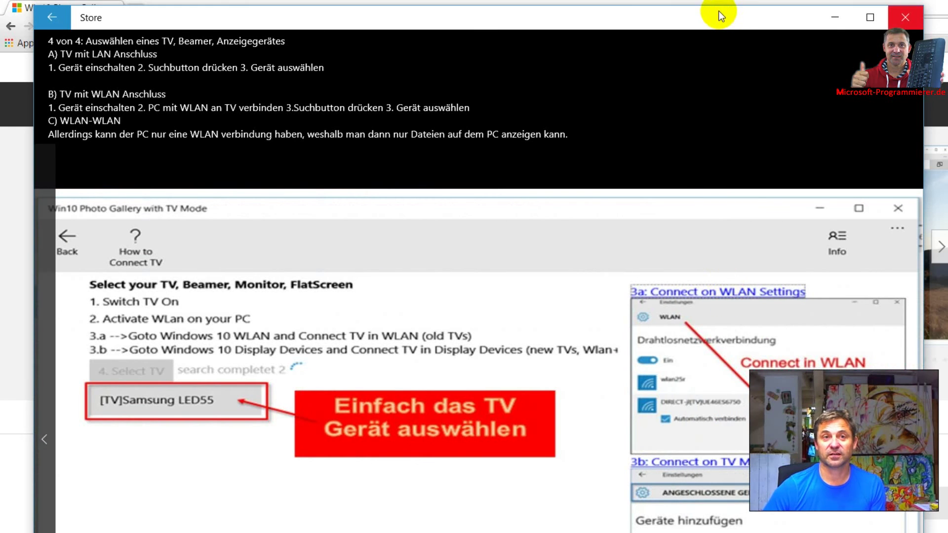
# Open the Start menu over Chrome's microsoft.com page for Win10 Photo Gallery with TV
pyautogui.press('Escape')
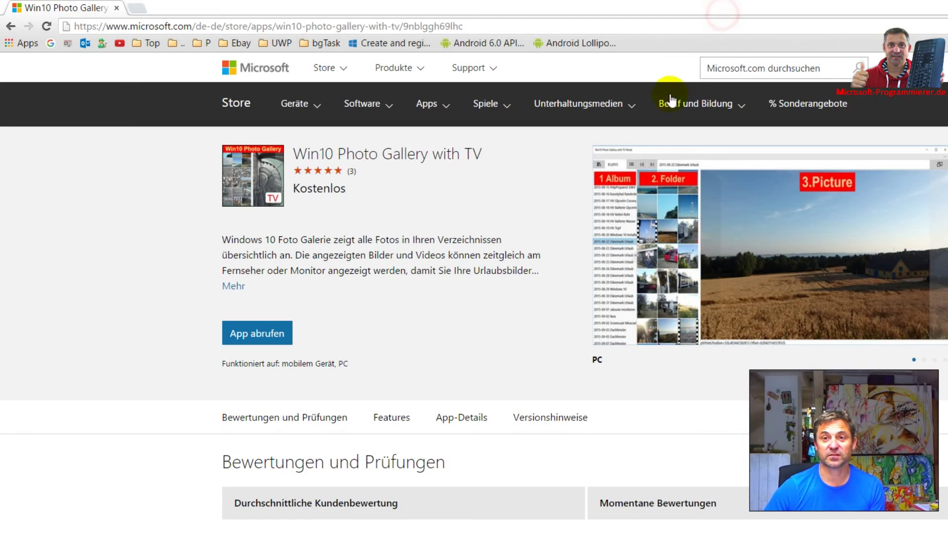
pyautogui.click(16, 519)
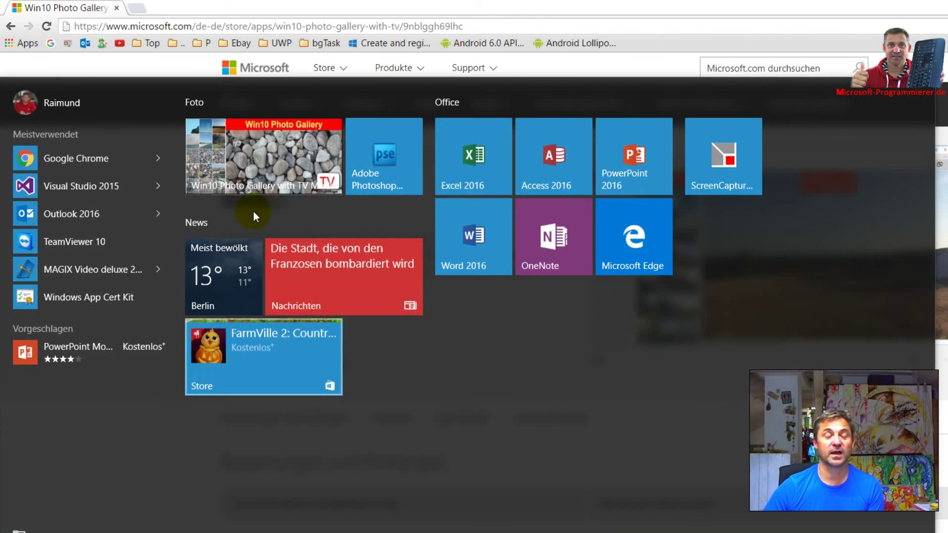